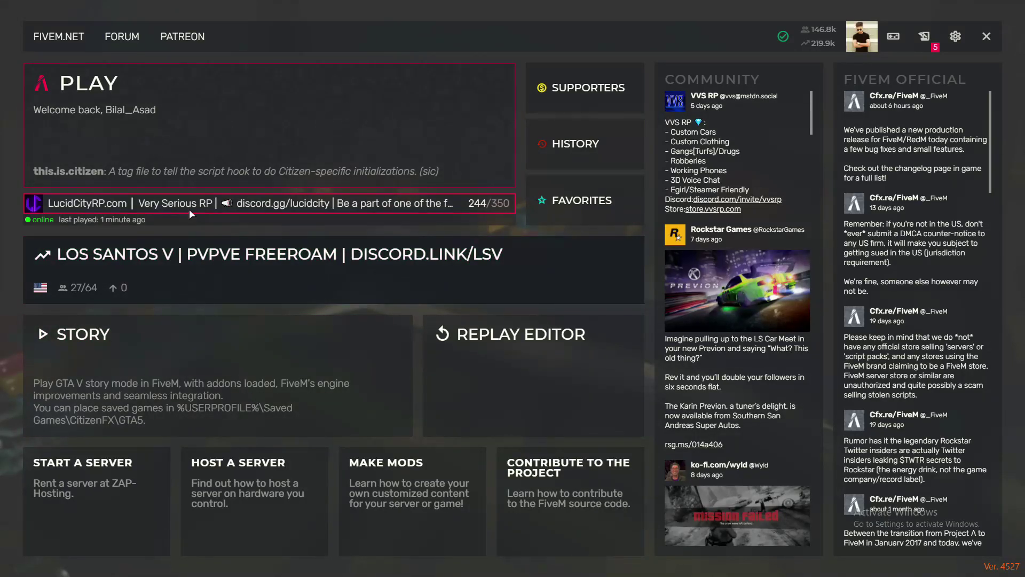
# Join the last-played LucidCityRP.com server and wait for the Role ID rejection error.
pyautogui.click(189, 209)
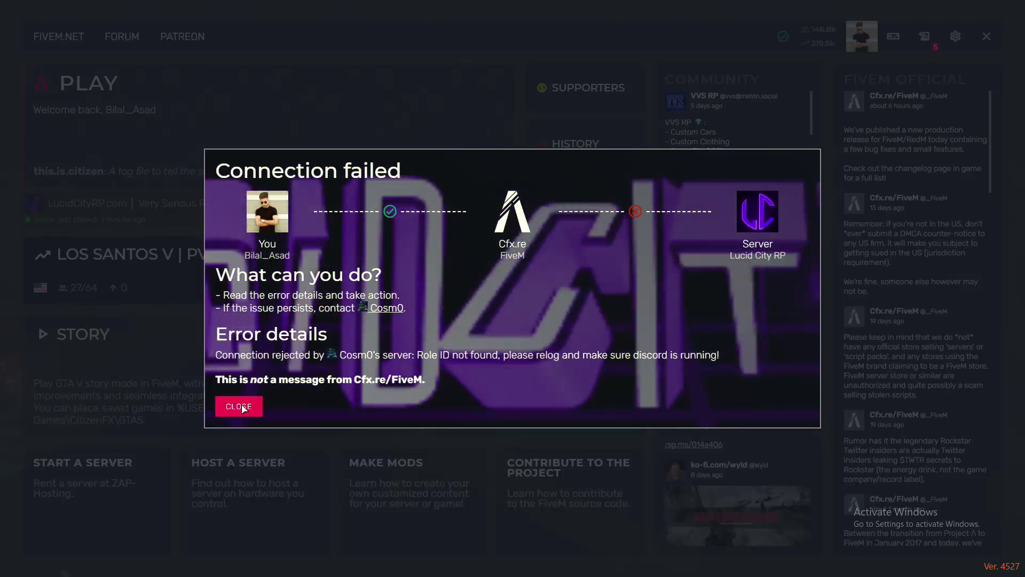
# Dismiss the connection-failed error, relaunch FiveM and open the PLAY server list.
pyautogui.click(241, 406)
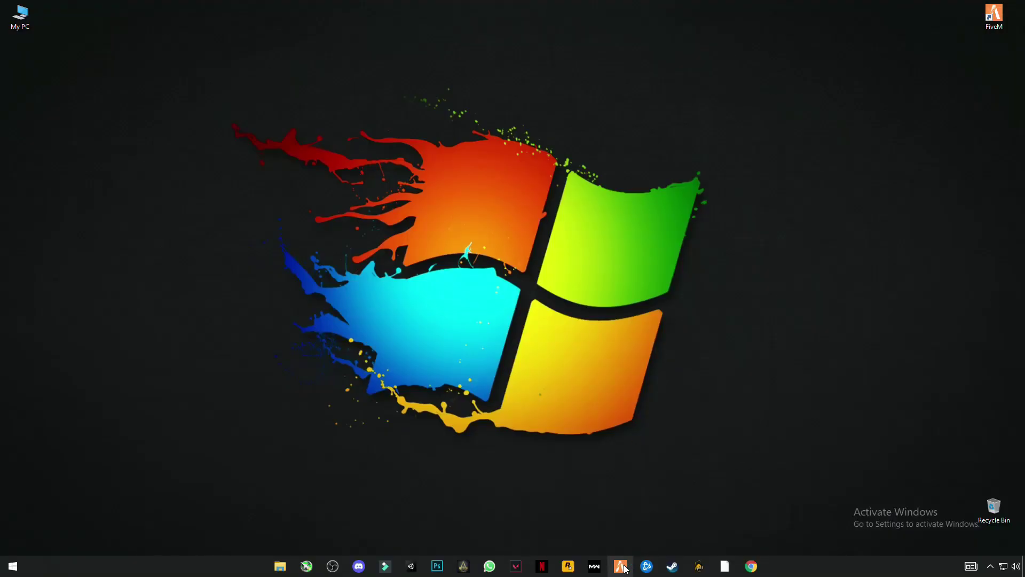
pyautogui.click(622, 566)
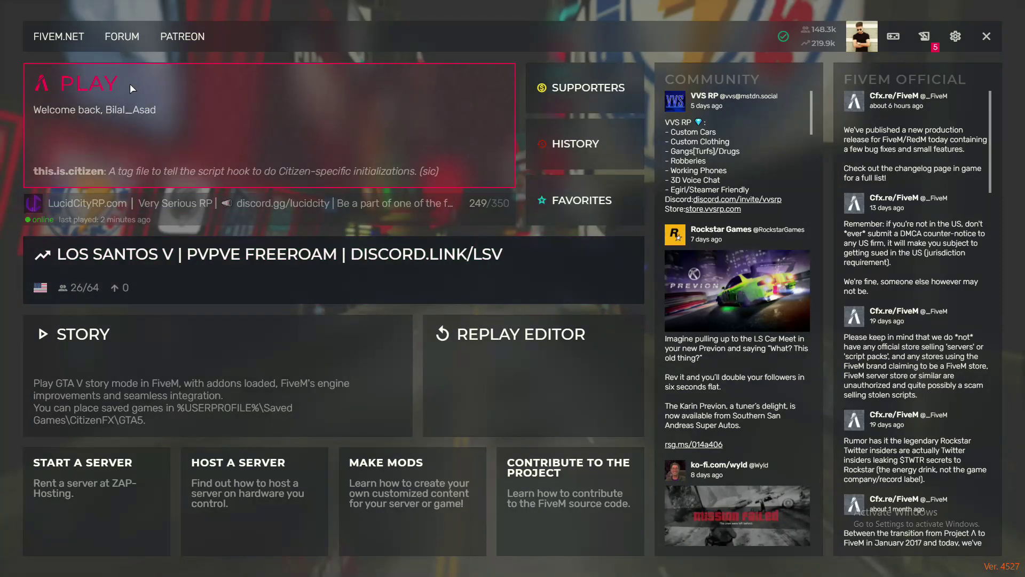
pyautogui.click(131, 83)
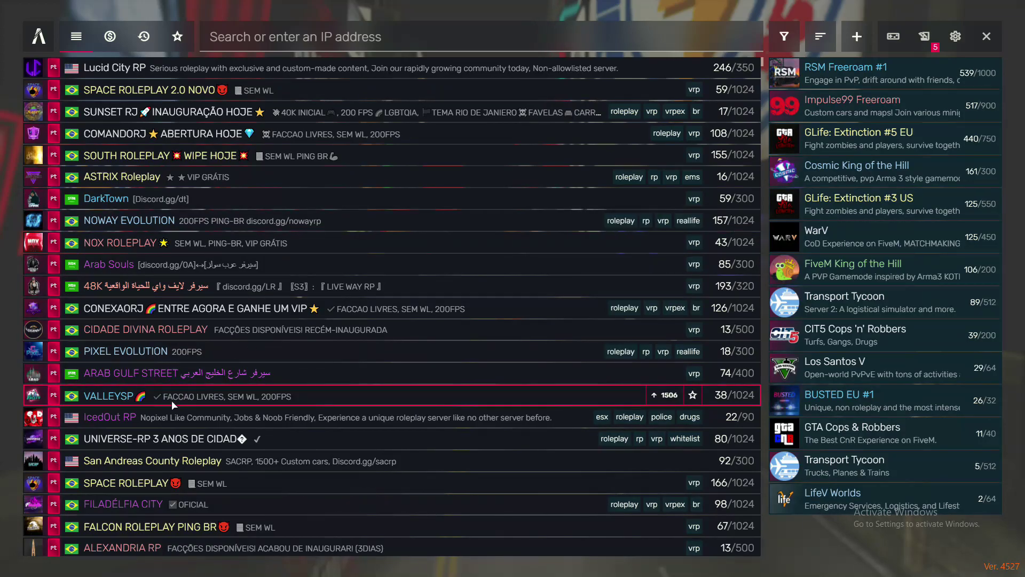
pyautogui.scroll(-2, 124, 335)
pyautogui.scroll(-3, 124, 335)
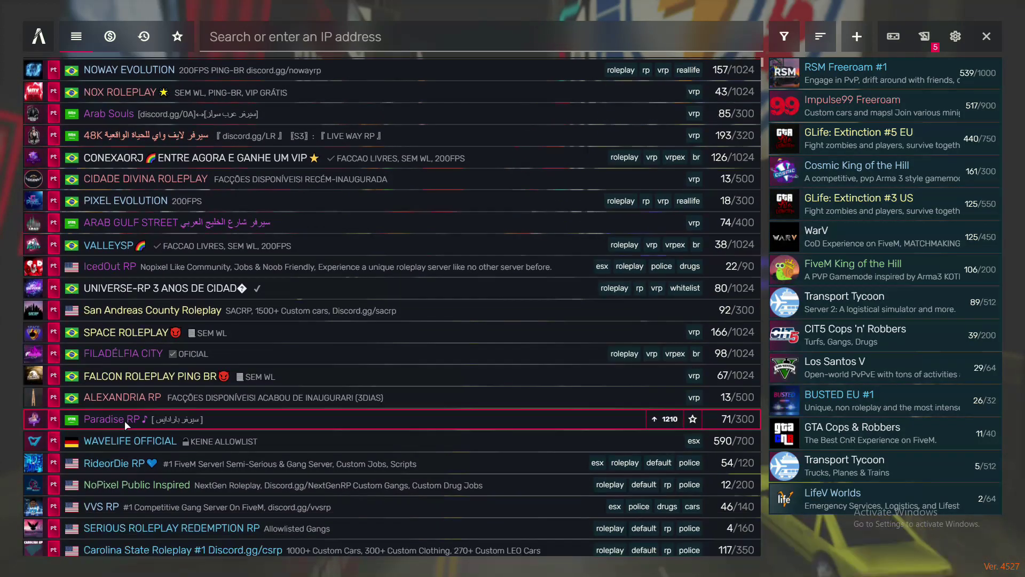
pyautogui.scroll(-1, 125, 421)
# Open the VVS RP server's details page and connect to it.
pyautogui.click(104, 505)
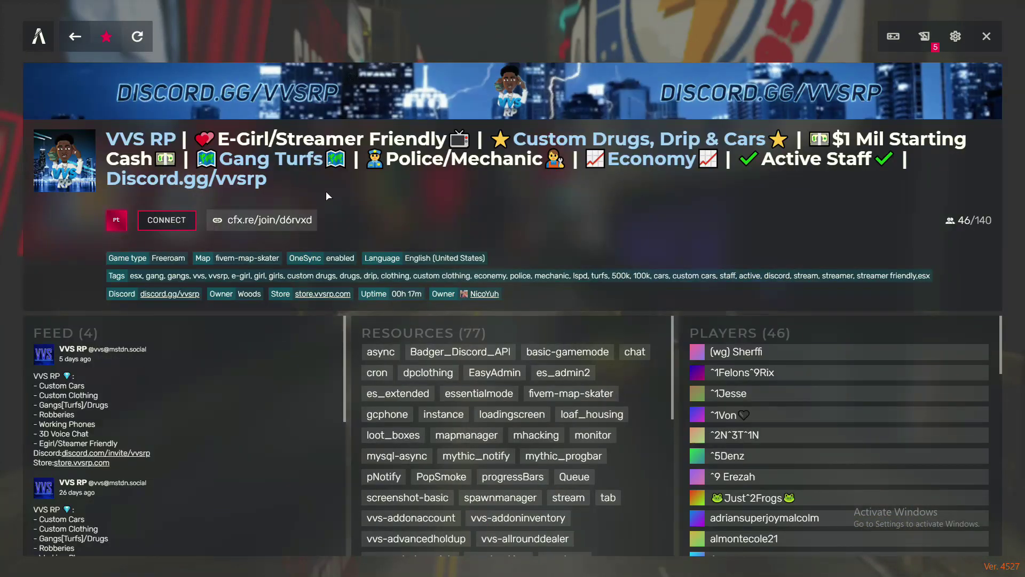
pyautogui.click(176, 226)
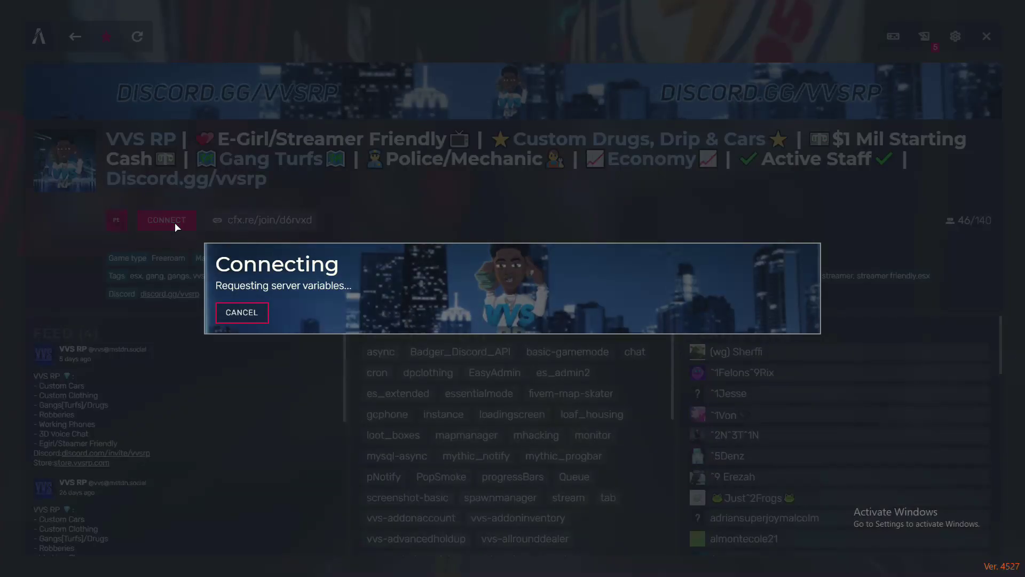
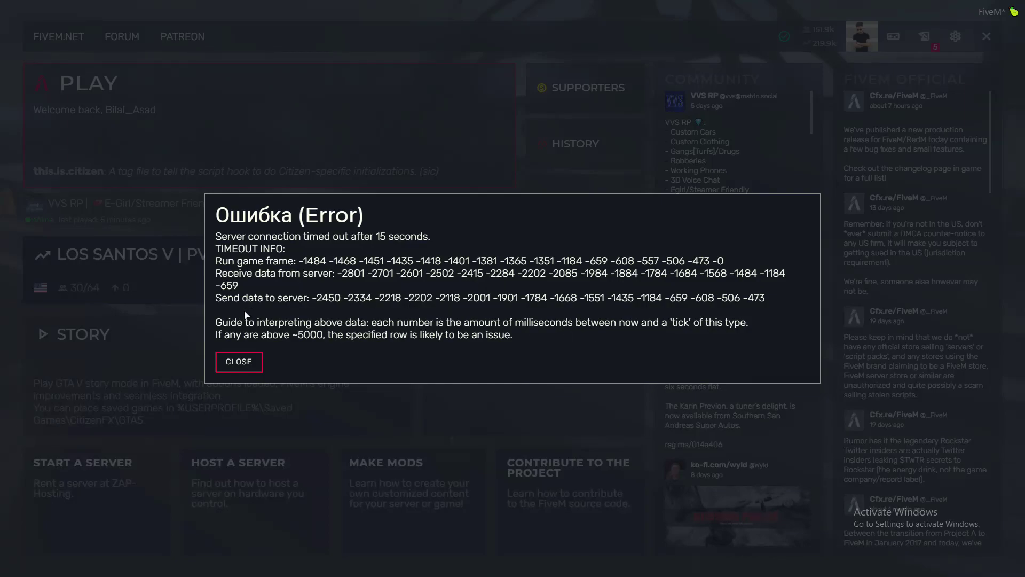
# Close the timeout error, cancel the VVS RP server connection, and exit FiveM.
pyautogui.click(250, 357)
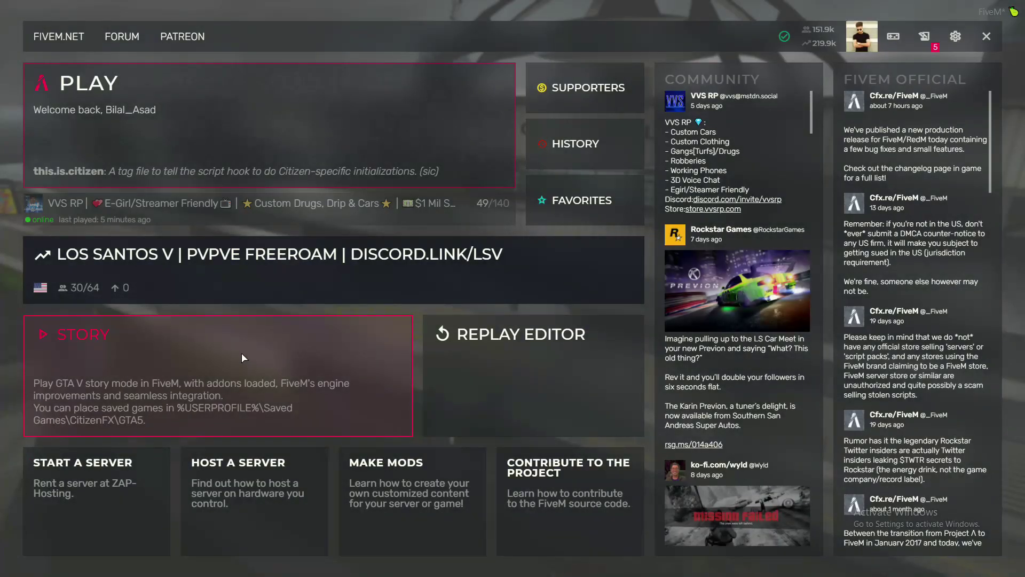
pyautogui.click(161, 203)
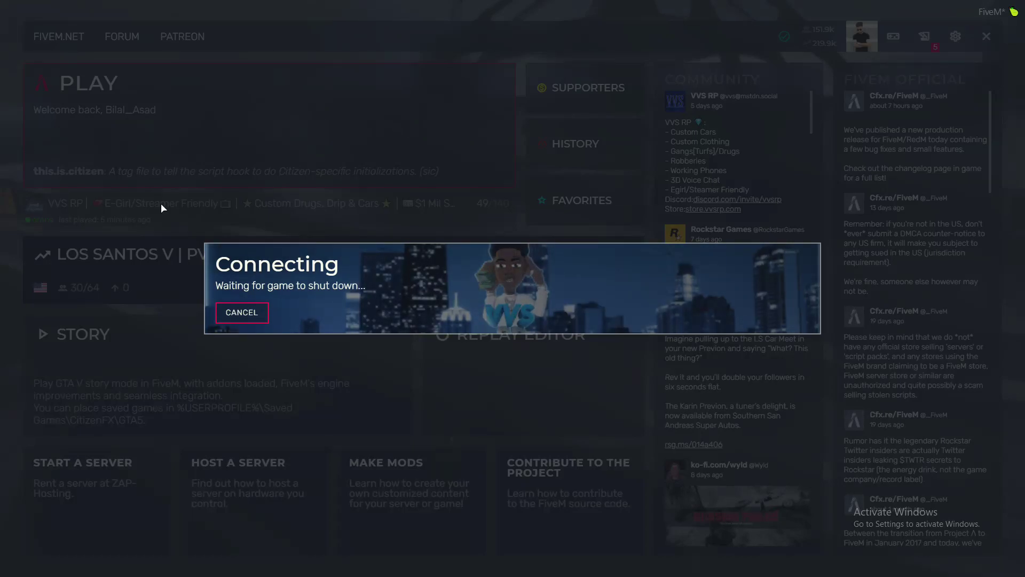
pyautogui.click(226, 311)
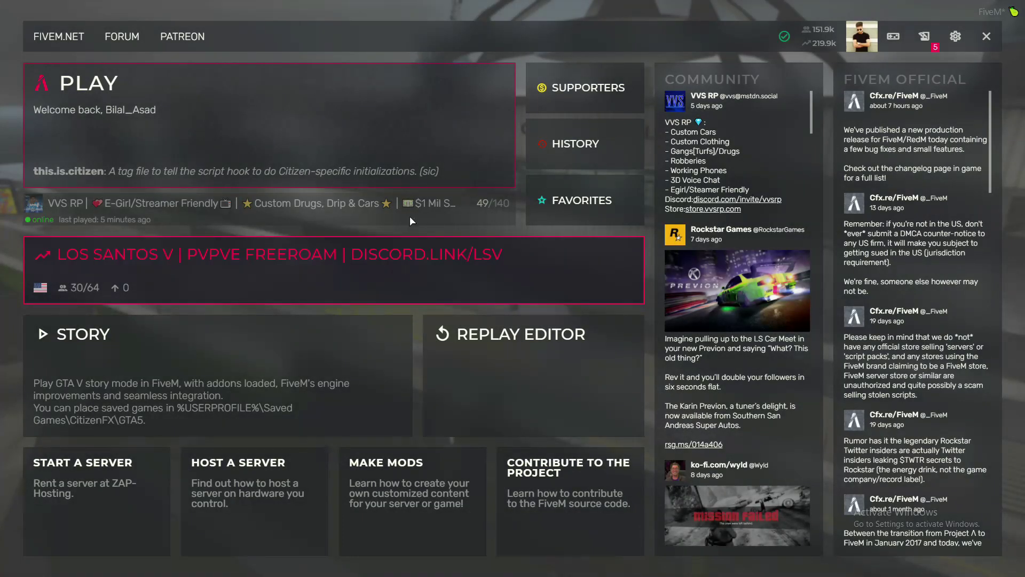
pyautogui.click(987, 37)
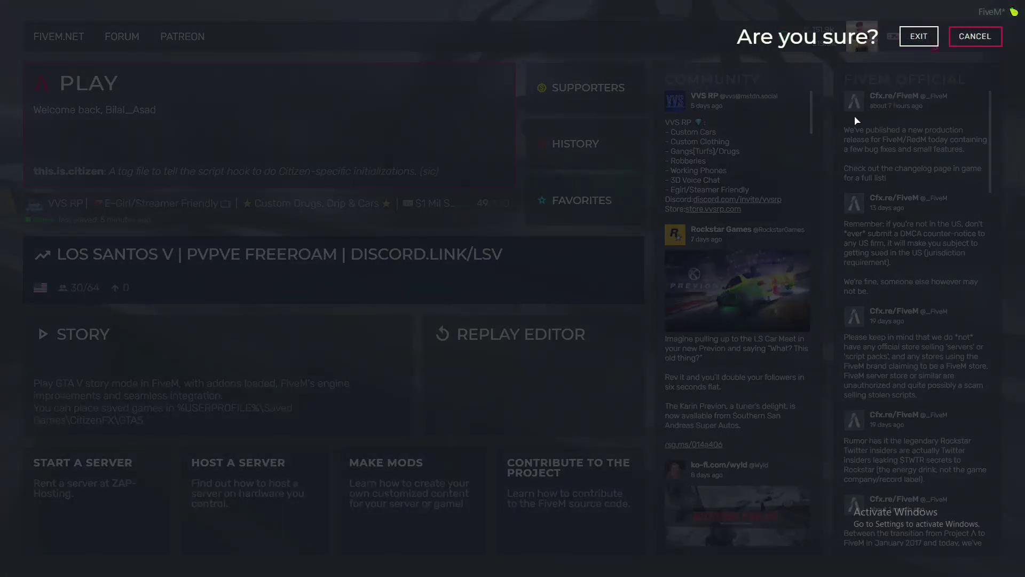
pyautogui.click(920, 36)
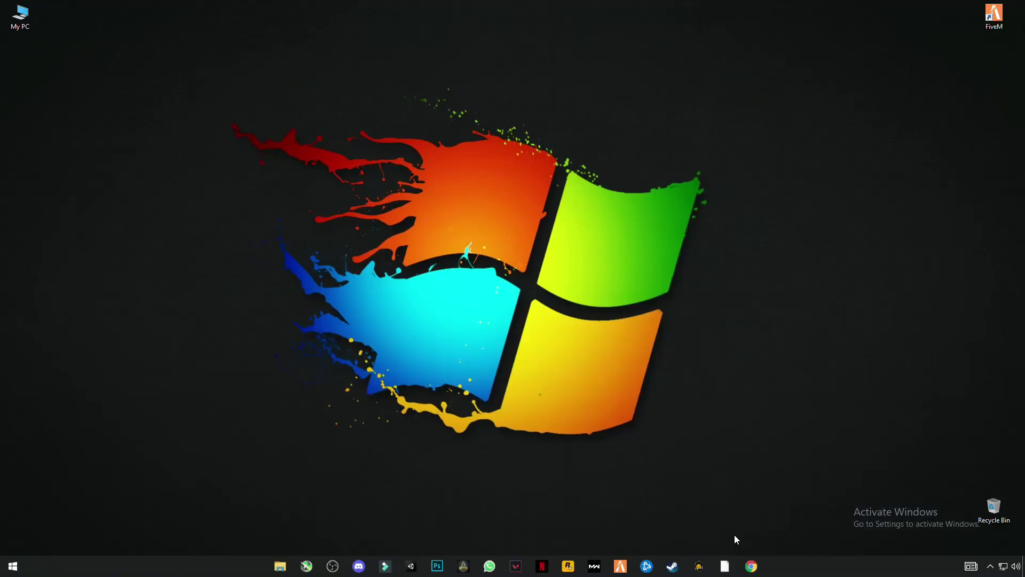
# Extract the FiveM Application data files RAR archive in place within Downloads.
pyautogui.click(280, 566)
pyautogui.moveTo(48, 267)
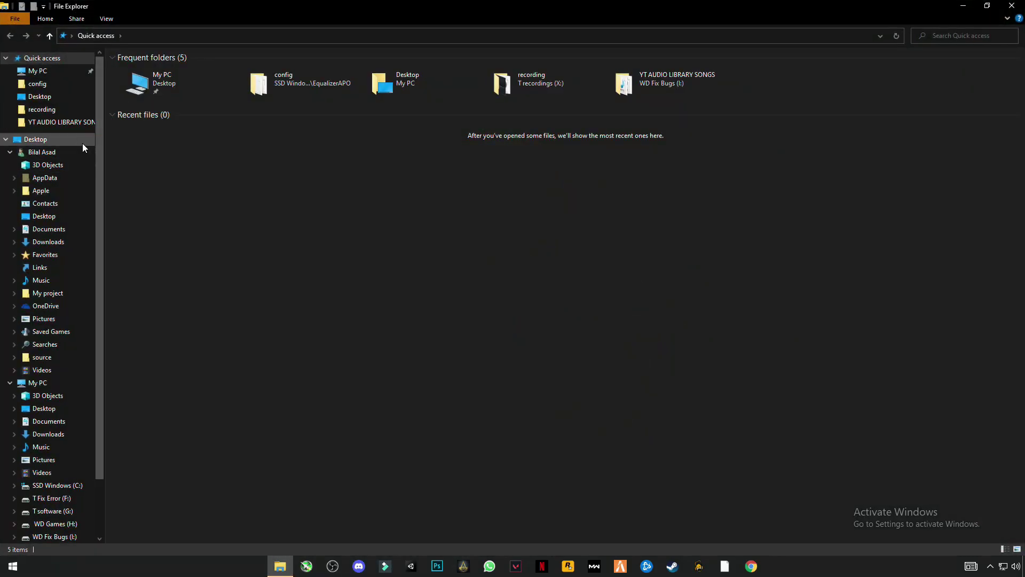
pyautogui.click(49, 242)
pyautogui.click(134, 85)
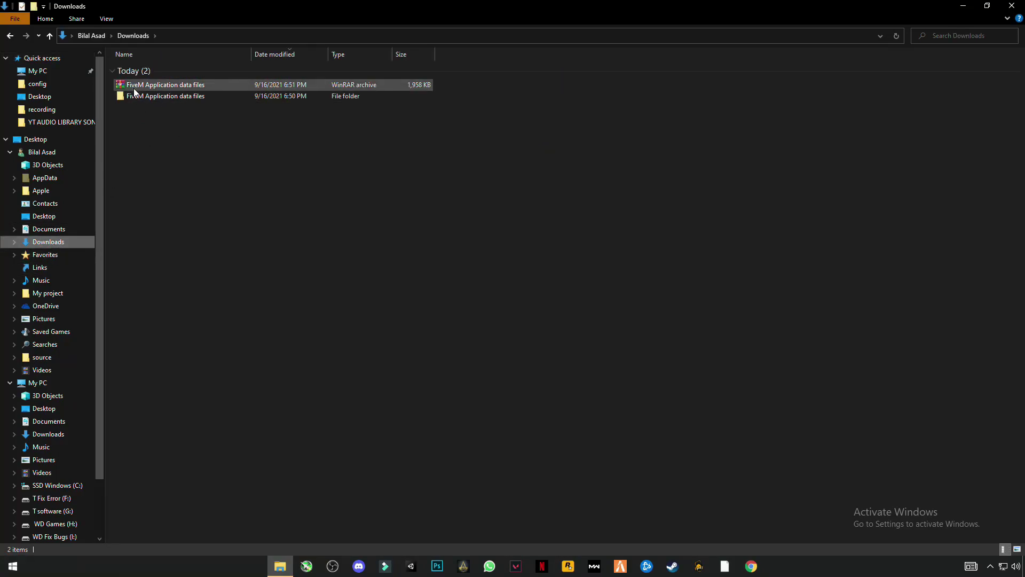
pyautogui.moveTo(165, 85)
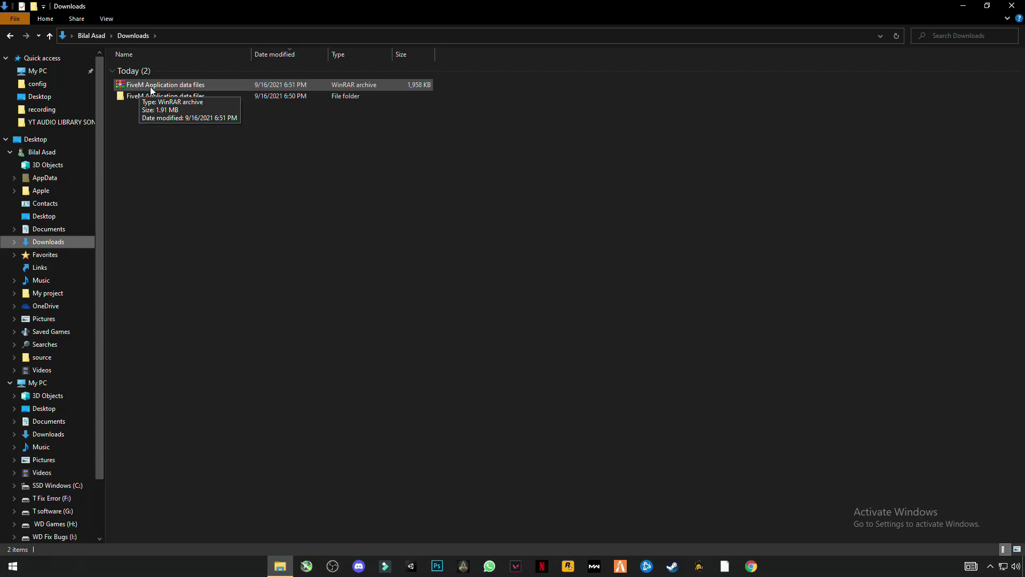
pyautogui.rightClick(191, 87)
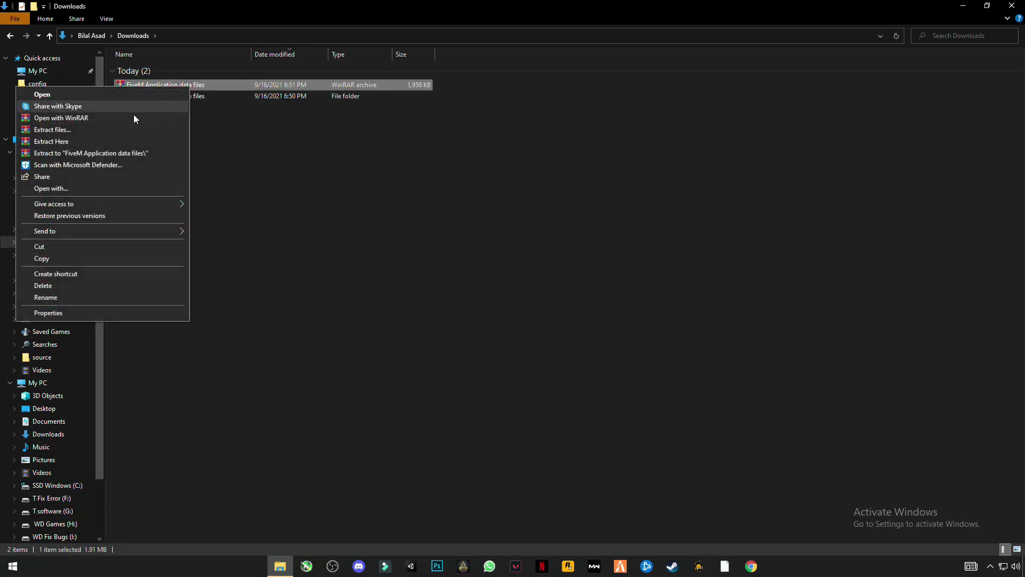
pyautogui.click(56, 141)
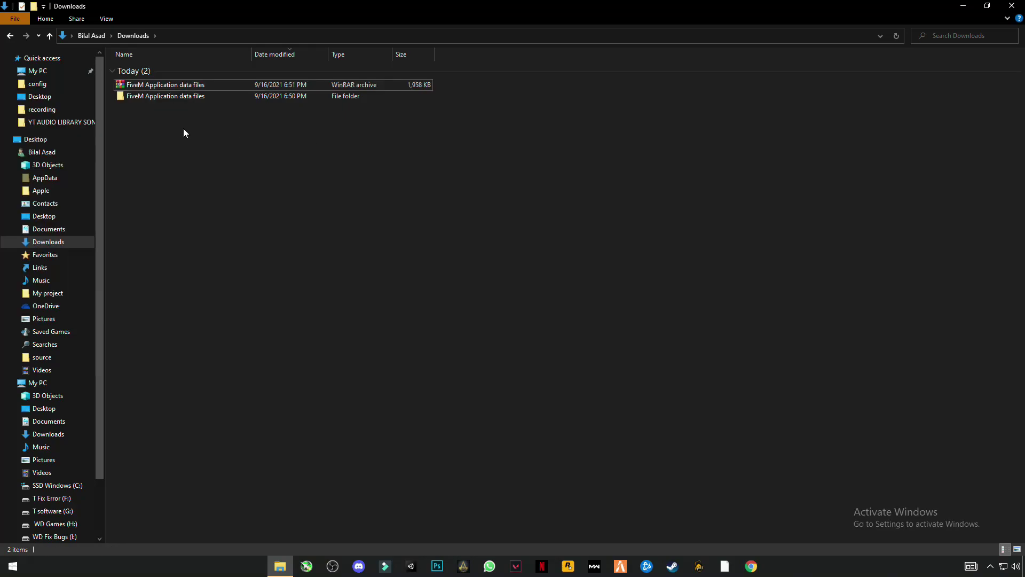
# Copy all 28 files from the extracted FiveM Application data files folder and close Explorer.
pyautogui.doubleClick(145, 99)
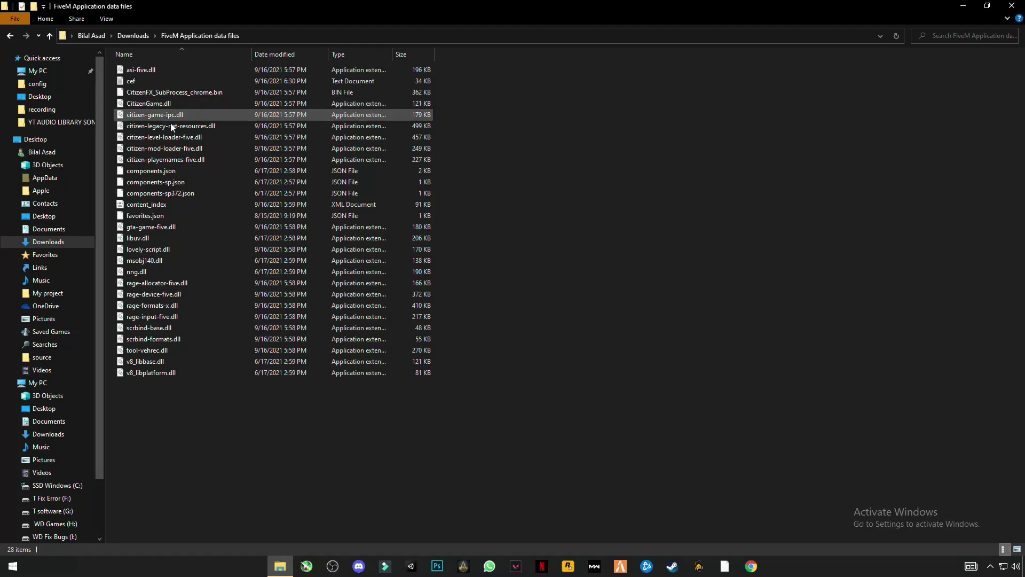
pyautogui.moveTo(248, 466); pyautogui.dragTo(133, 73)
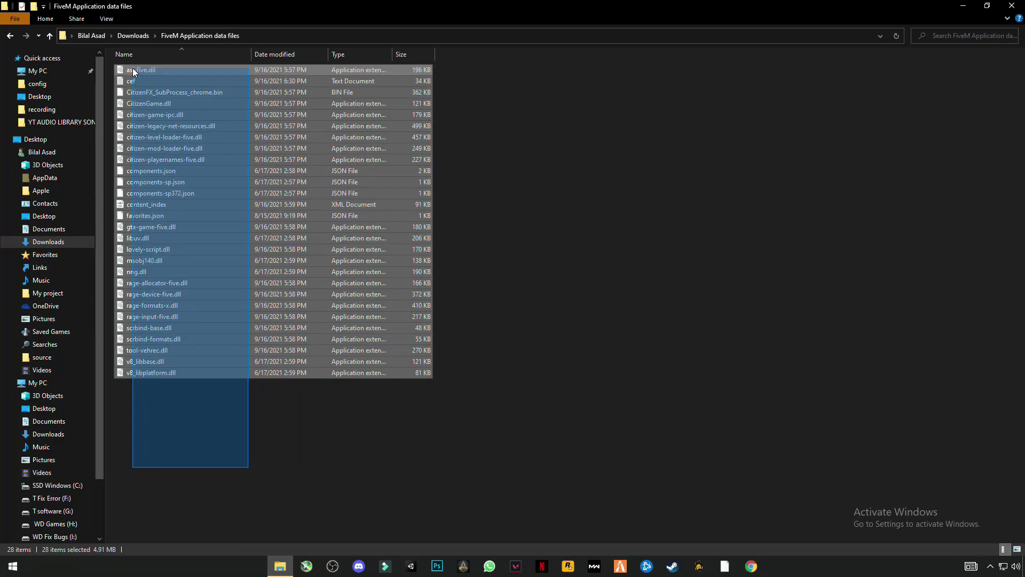
pyautogui.rightClick(148, 103)
pyautogui.click(26, 223)
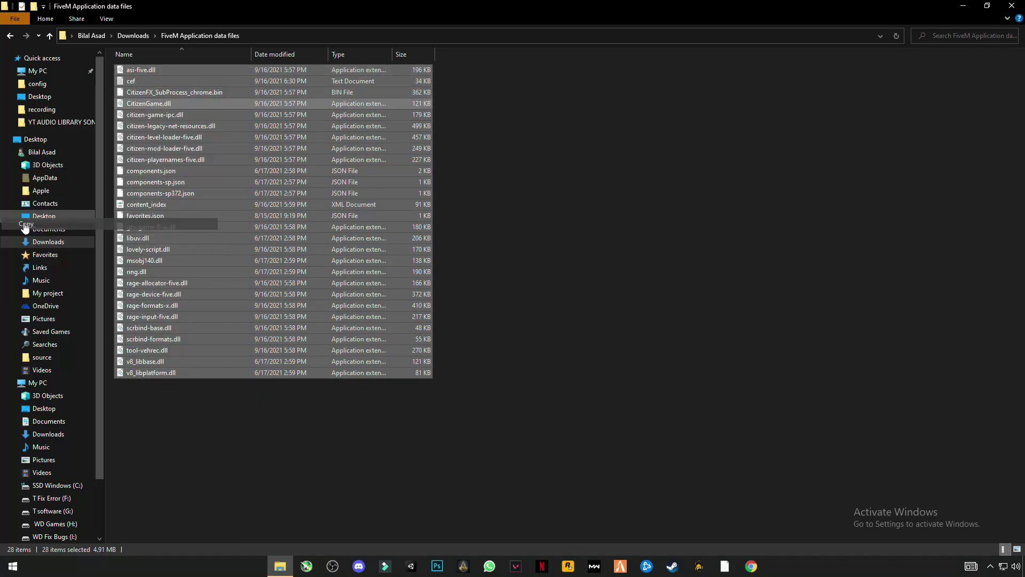
pyautogui.click(1011, 6)
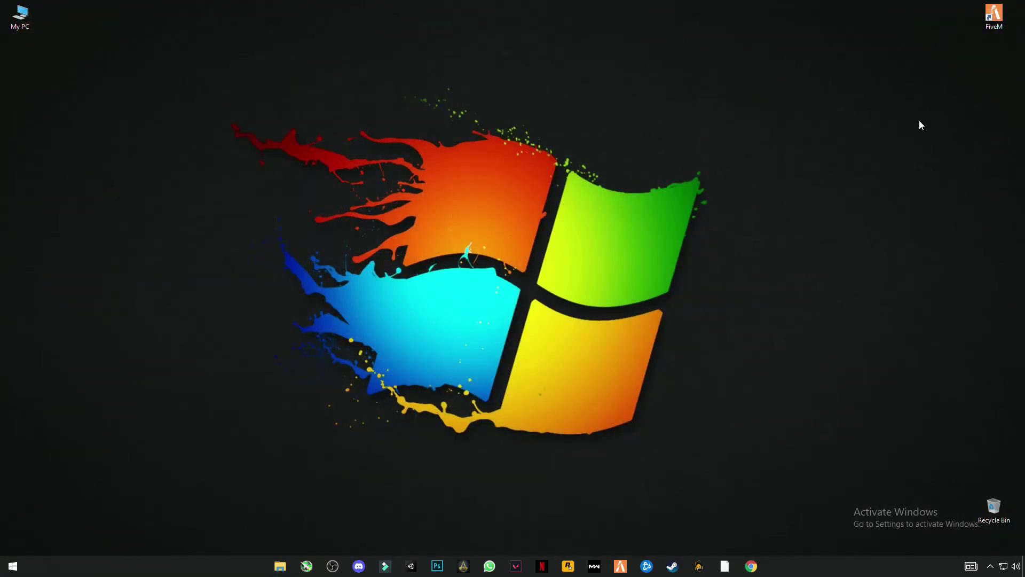
# Open the FiveM Application Data folder via the FiveM shortcut's file location.
pyautogui.rightClick(992, 16)
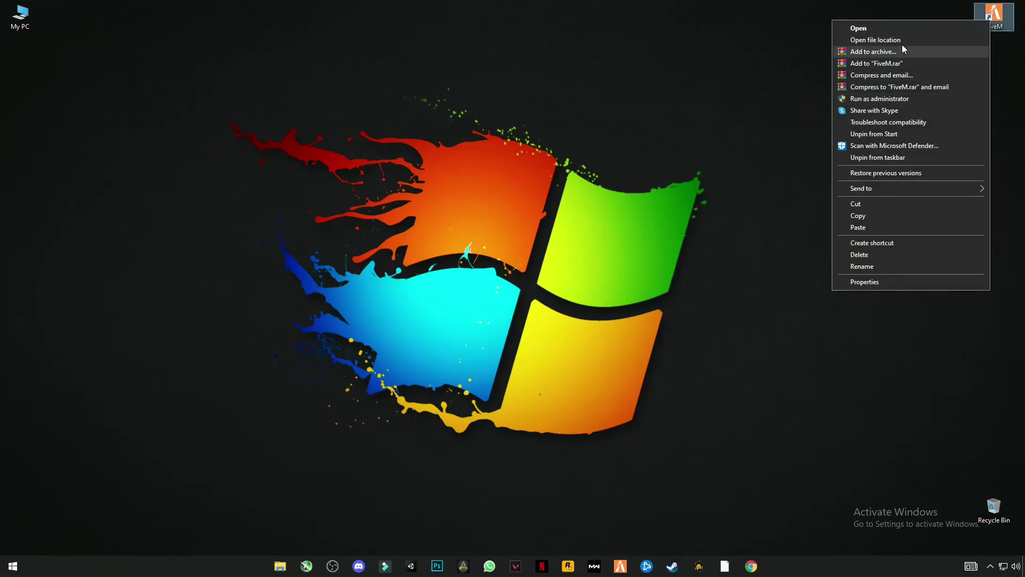
pyautogui.click(874, 42)
pyautogui.click(133, 71)
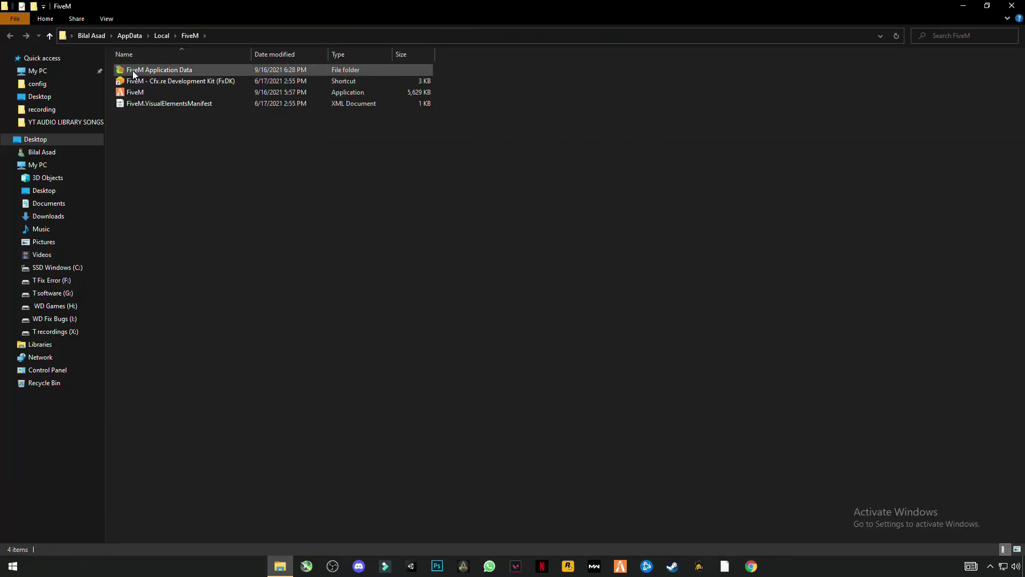
pyautogui.doubleClick(160, 71)
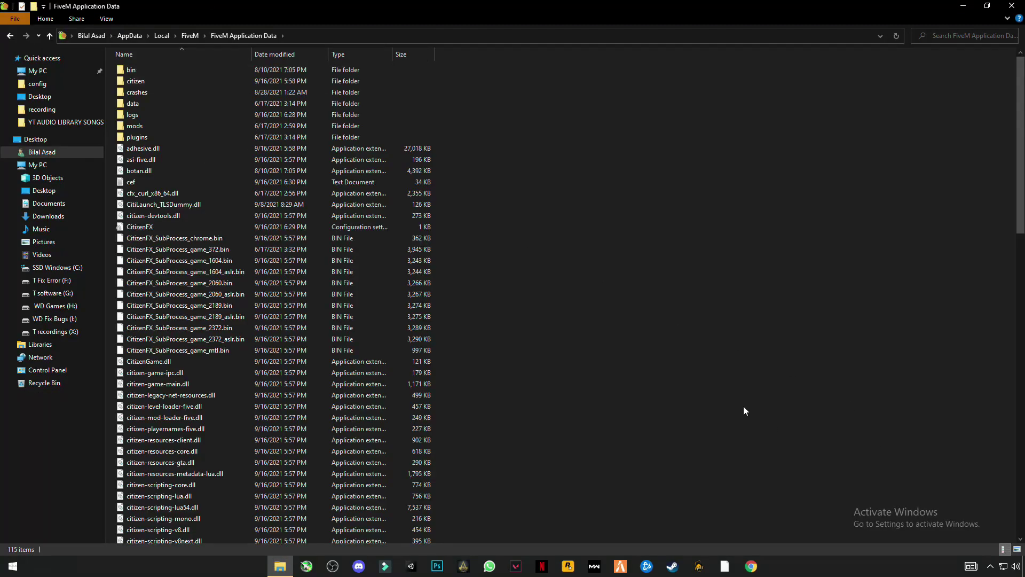
# Paste the 28 copied files, replacing the existing files in the destination.
pyautogui.rightClick(523, 222)
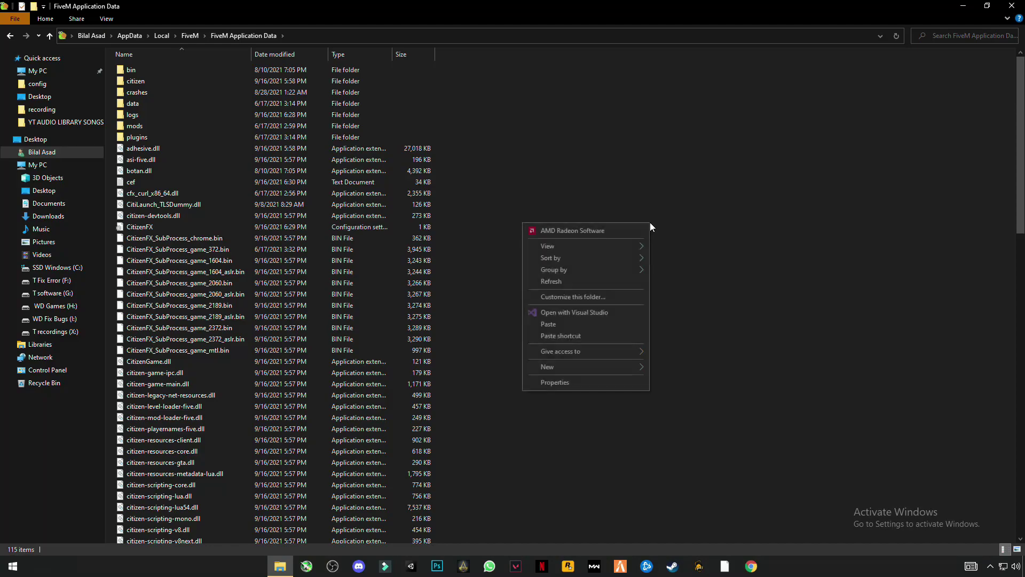
pyautogui.click(592, 325)
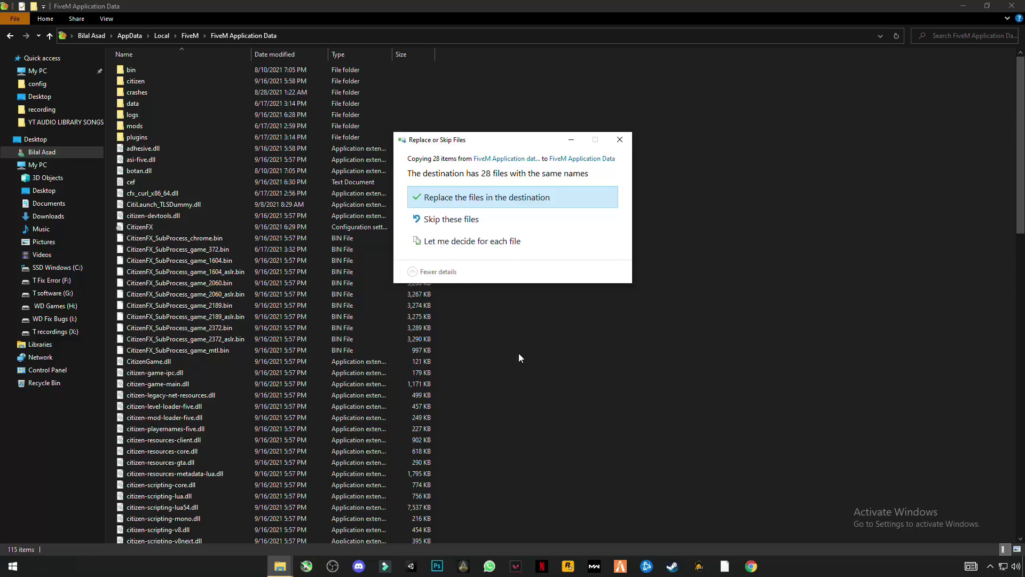
pyautogui.click(451, 201)
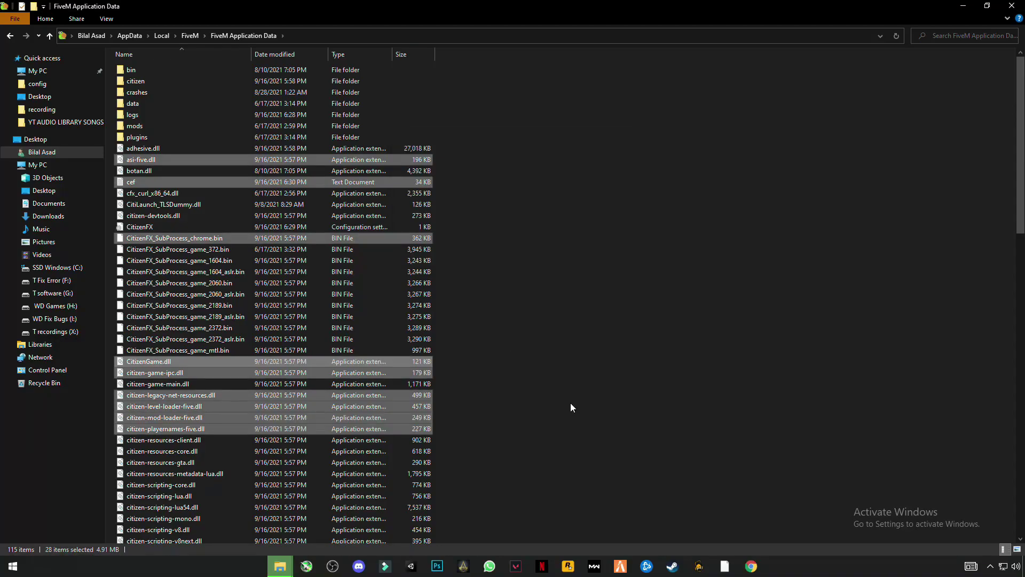
pyautogui.click(586, 443)
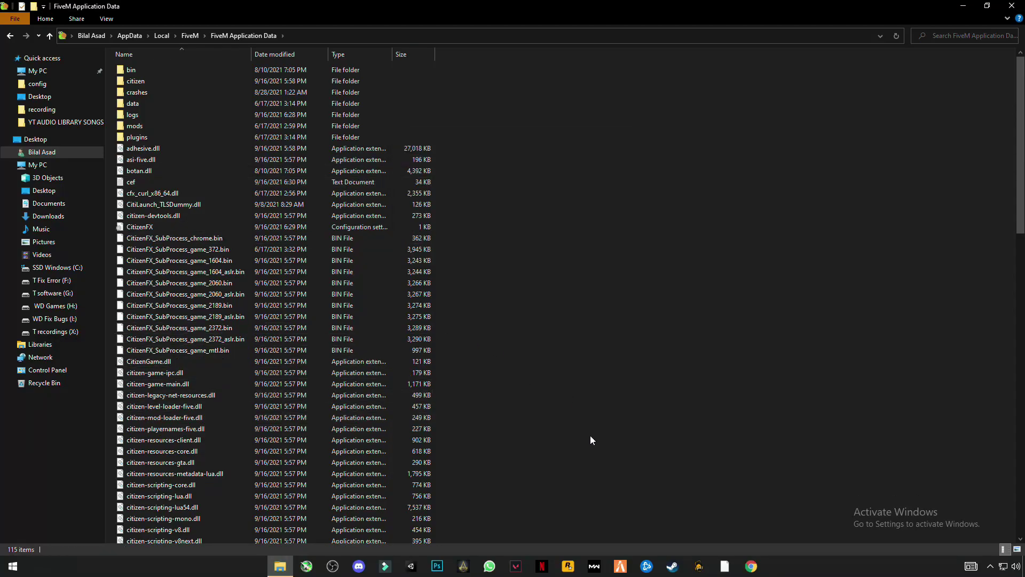
# Set FiveM's compatibility mode to Windows Vista (Service Pack 1) in its Properties.
pyautogui.click(10, 35)
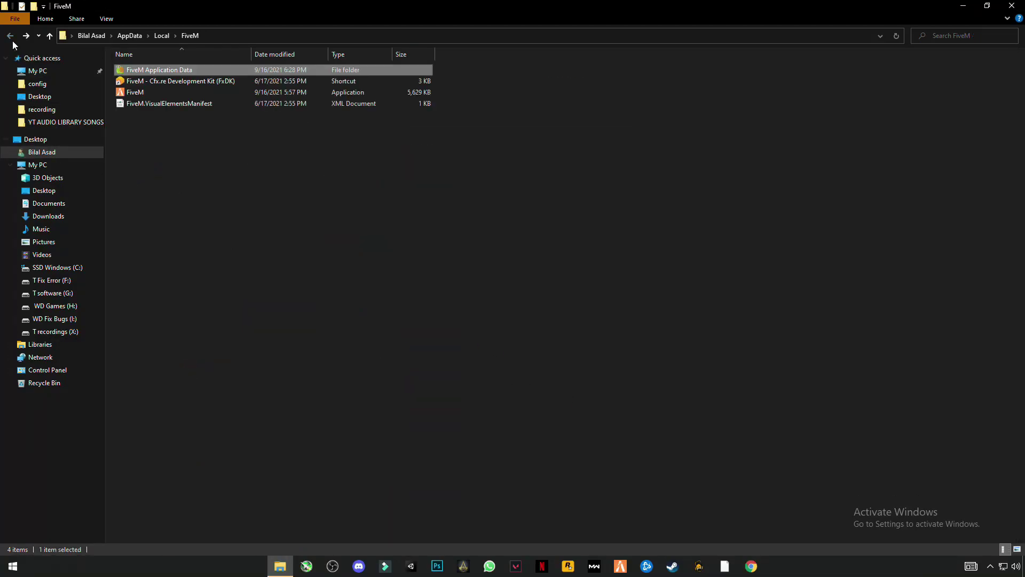
pyautogui.click(135, 94)
pyautogui.rightClick(136, 94)
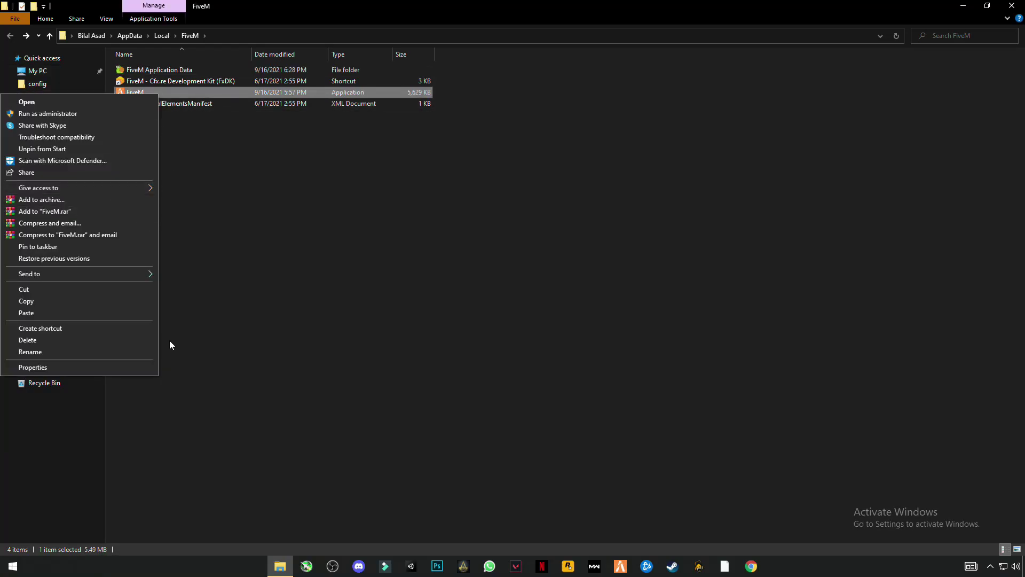
pyautogui.click(66, 365)
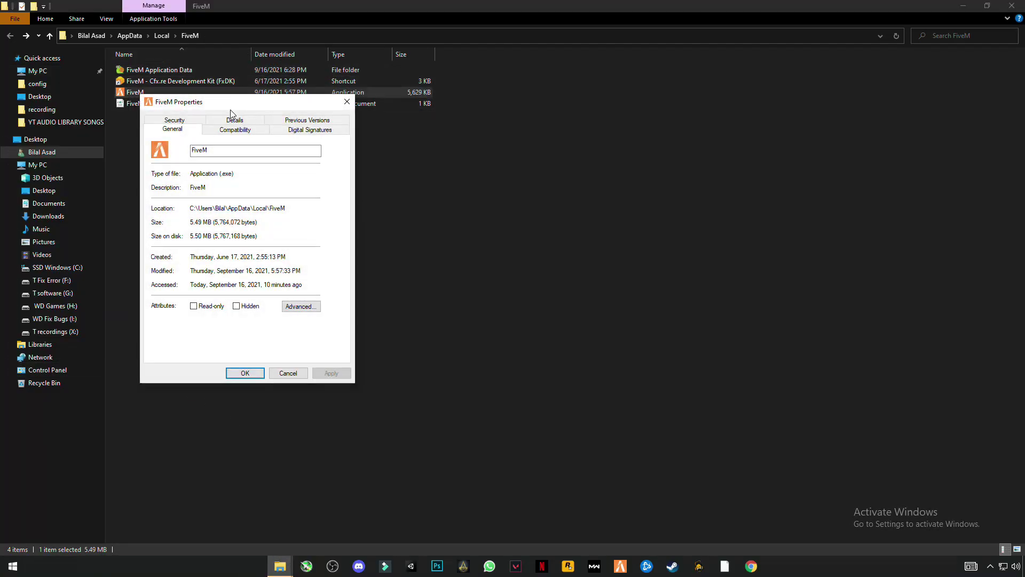
pyautogui.click(236, 130)
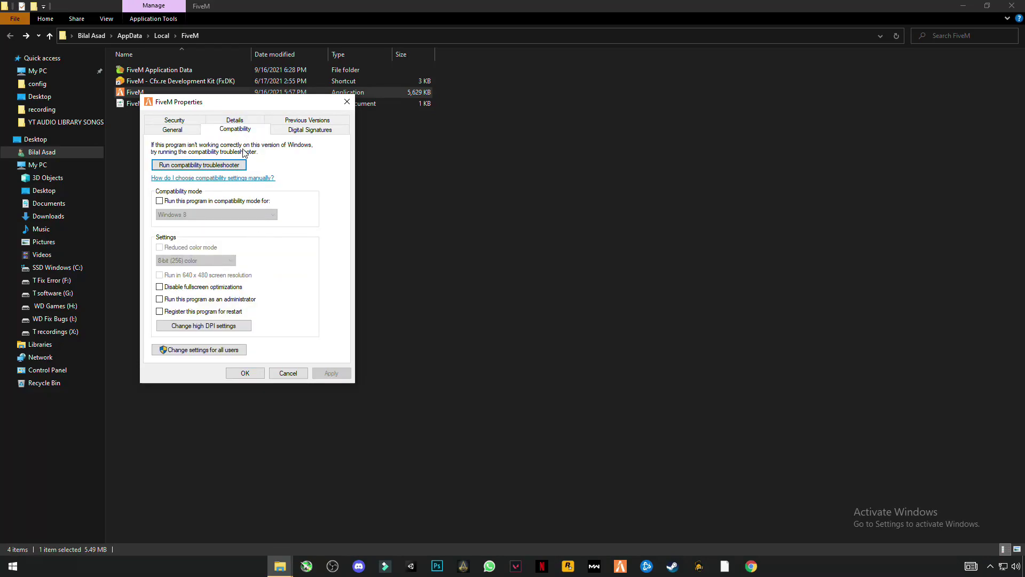
pyautogui.click(160, 201)
pyautogui.click(196, 215)
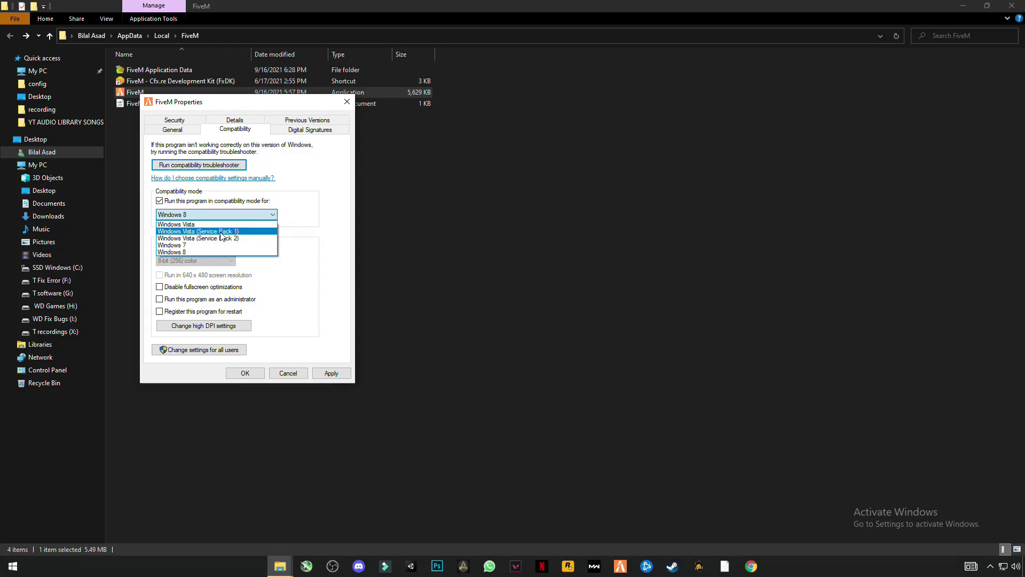
pyautogui.click(220, 232)
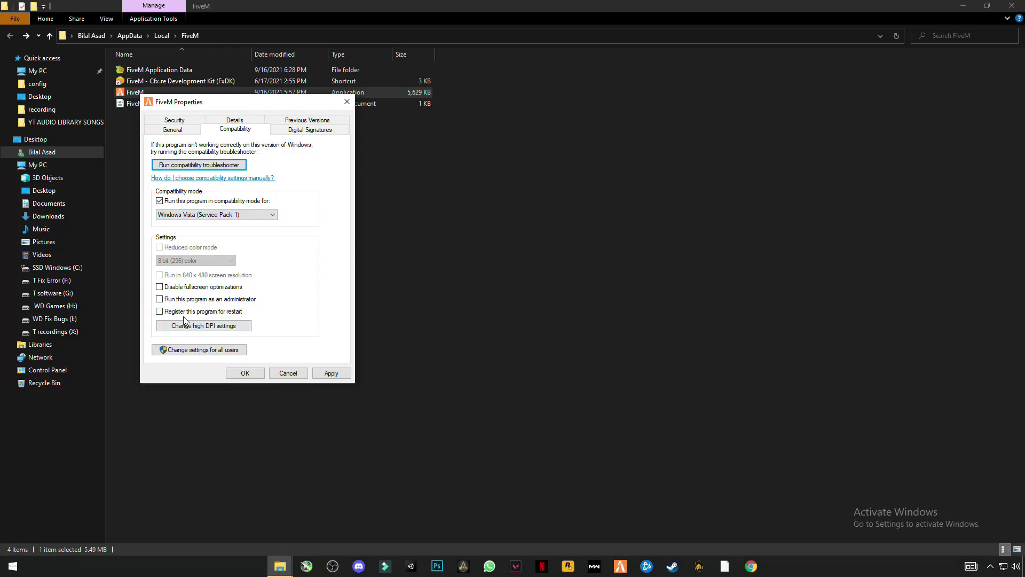
# Make FiveM run as administrator, apply the settings, and launch FiveM.
pyautogui.click(160, 299)
pyautogui.click(343, 375)
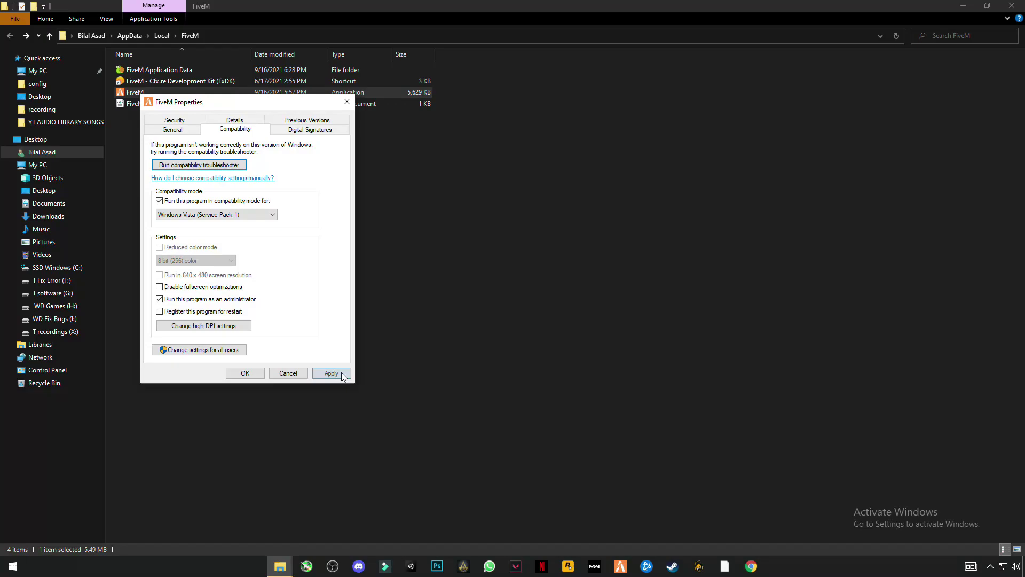
pyautogui.click(245, 373)
pyautogui.click(1011, 7)
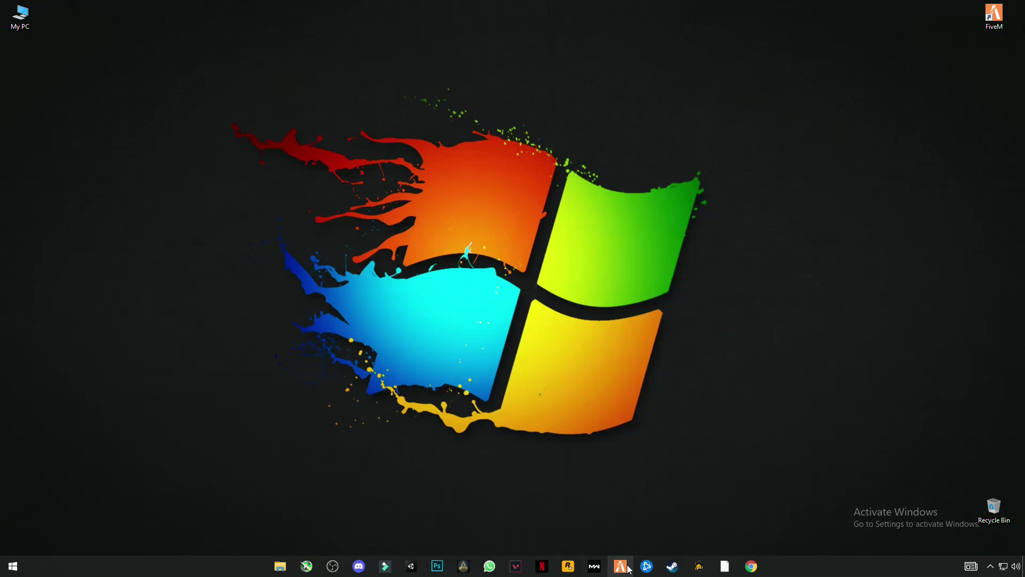
pyautogui.click(621, 567)
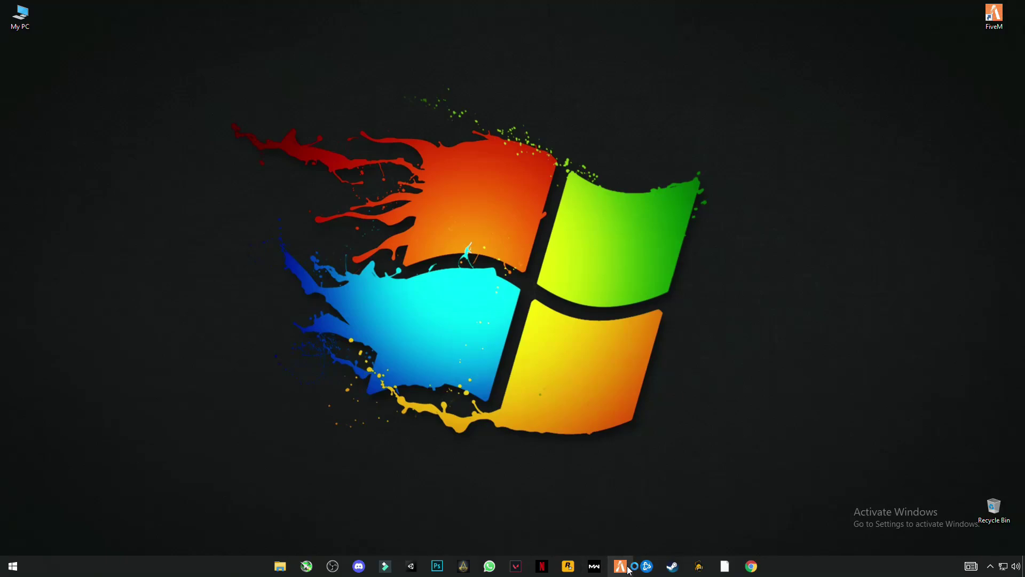